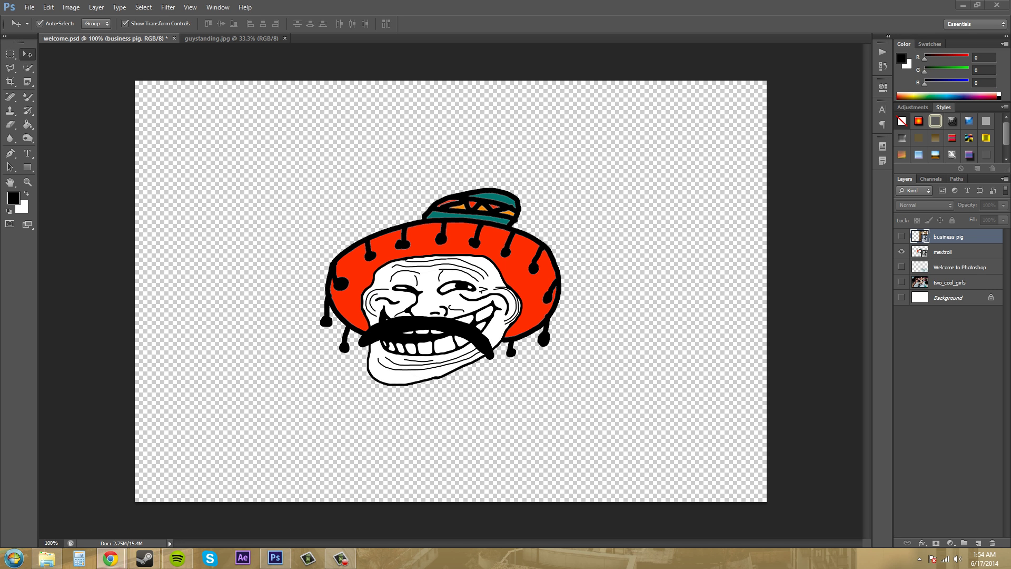
Step: Bring the Chrome window showing the RAW-Samples site in front of Photoshop
{"action": "left_click", "coordinate": [111, 558]}
Step: Maximize Chrome to view rawsamples.ch's Canon RAW list, then drag it off screen
{"action": "left_click_drag", "start_coordinate": [921, 74], "coordinate": [459, 45]}
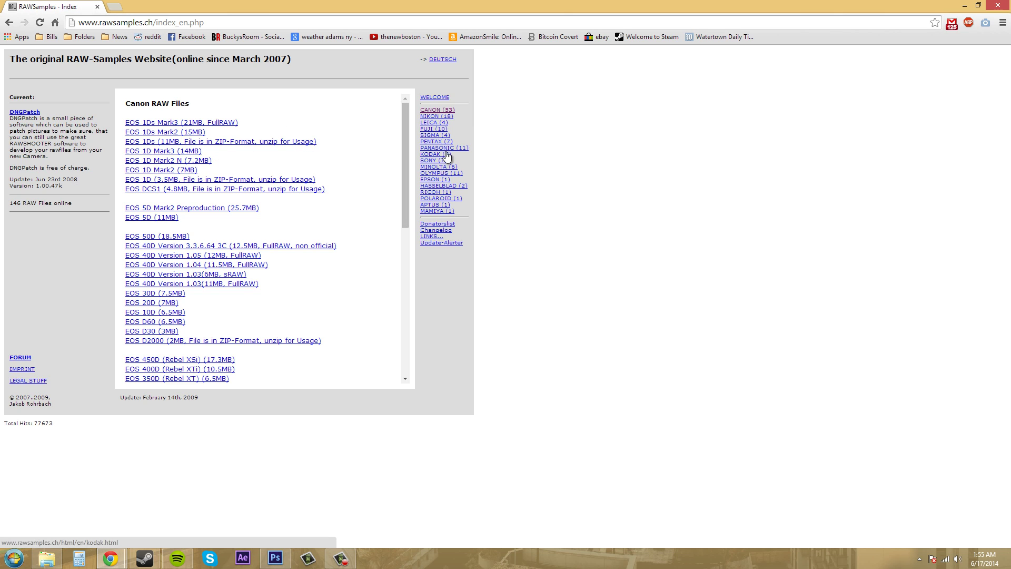
{"action": "left_click_drag", "start_coordinate": [808, 16], "coordinate": [1010, 16]}
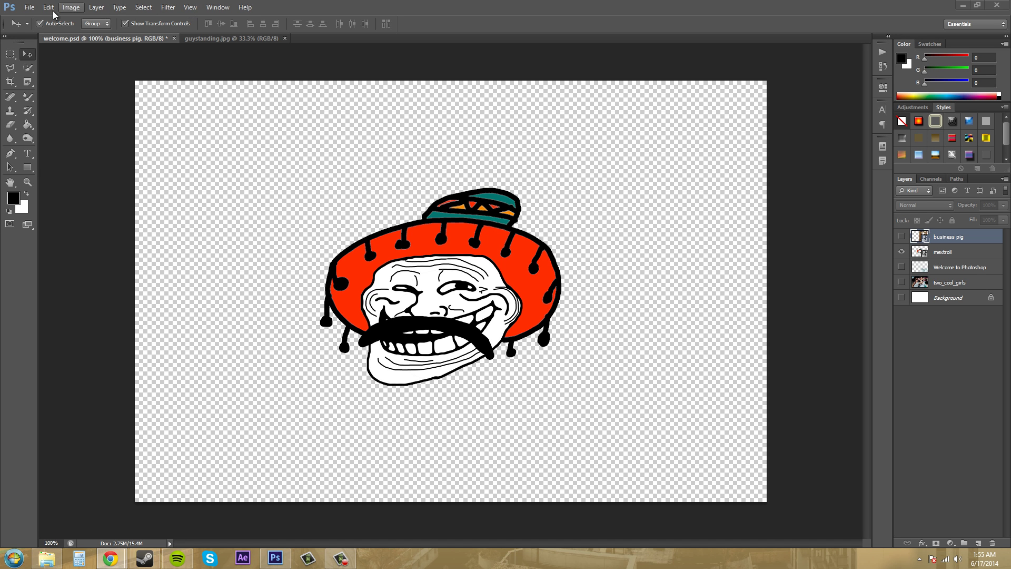
Step: Select RAW_CANON_5D_ARGB in the Images folder of the File > Open dialog
{"action": "left_click", "coordinate": [29, 7]}
{"action": "left_click", "coordinate": [41, 29]}
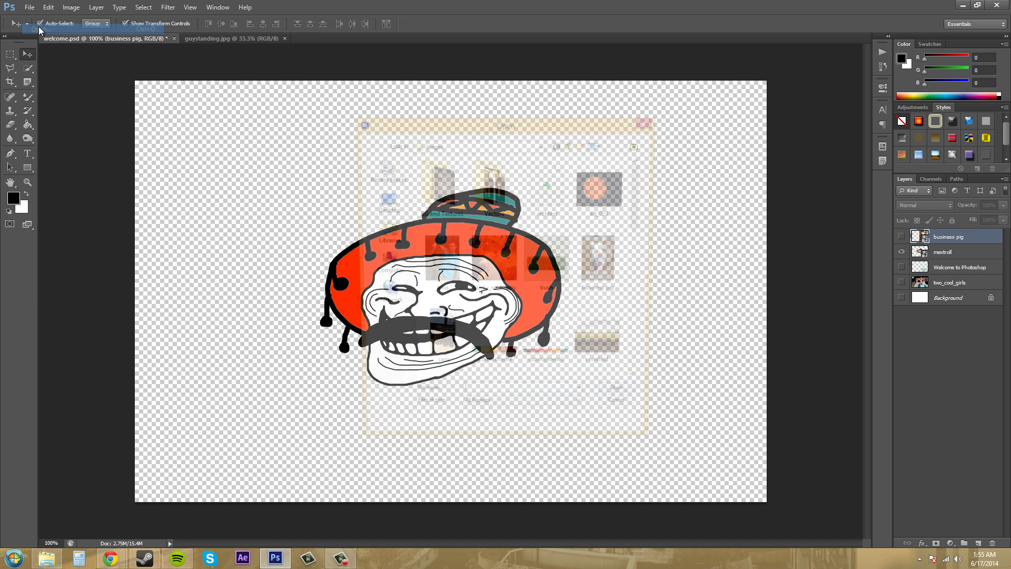
{"action": "left_click_drag", "start_coordinate": [639, 179], "coordinate": [643, 305]}
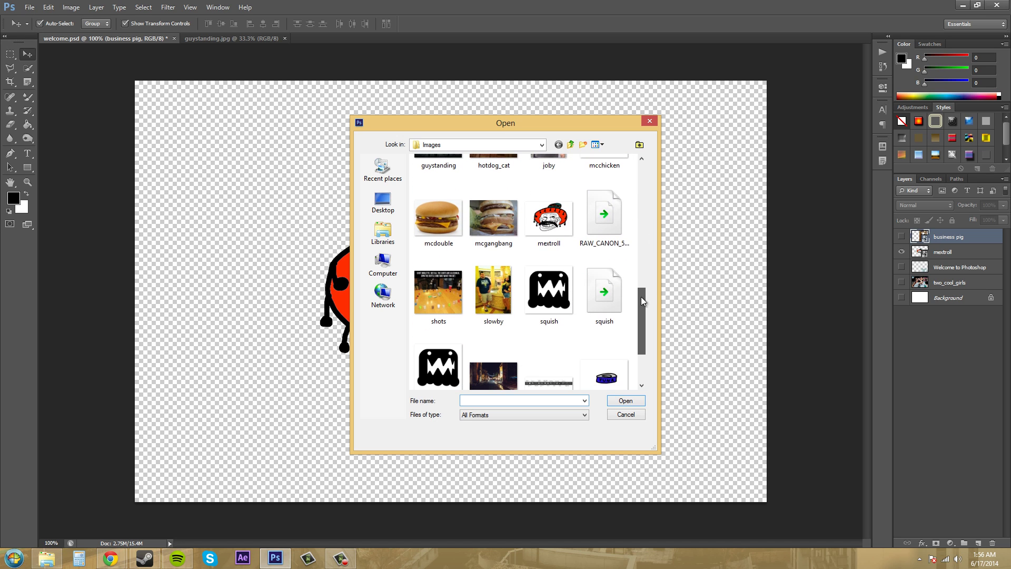
{"action": "left_click", "coordinate": [613, 232]}
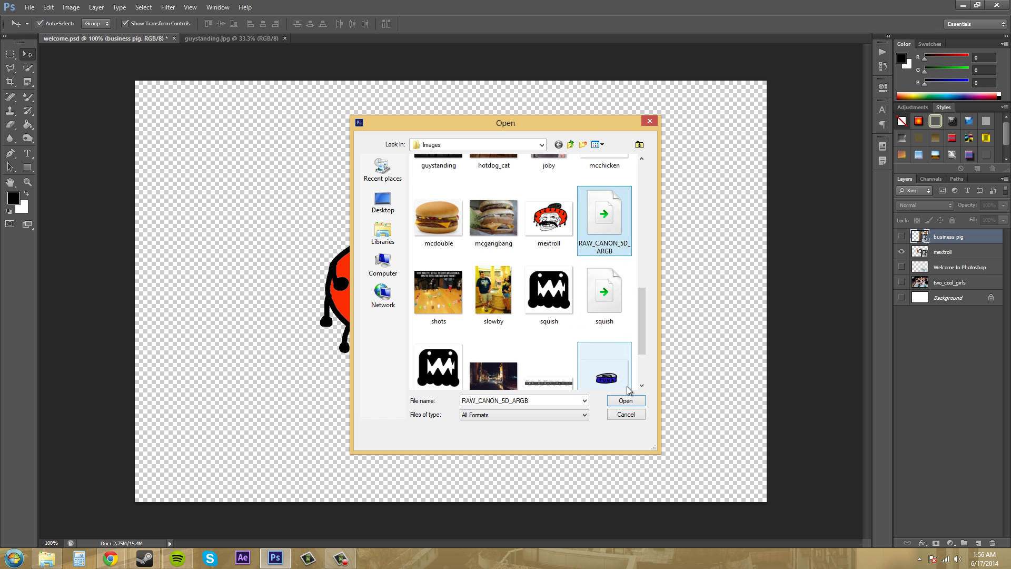
Step: Open the raw file in Camera Raw, reposition the window, and zoom out to 12.5%
{"action": "left_click", "coordinate": [626, 402]}
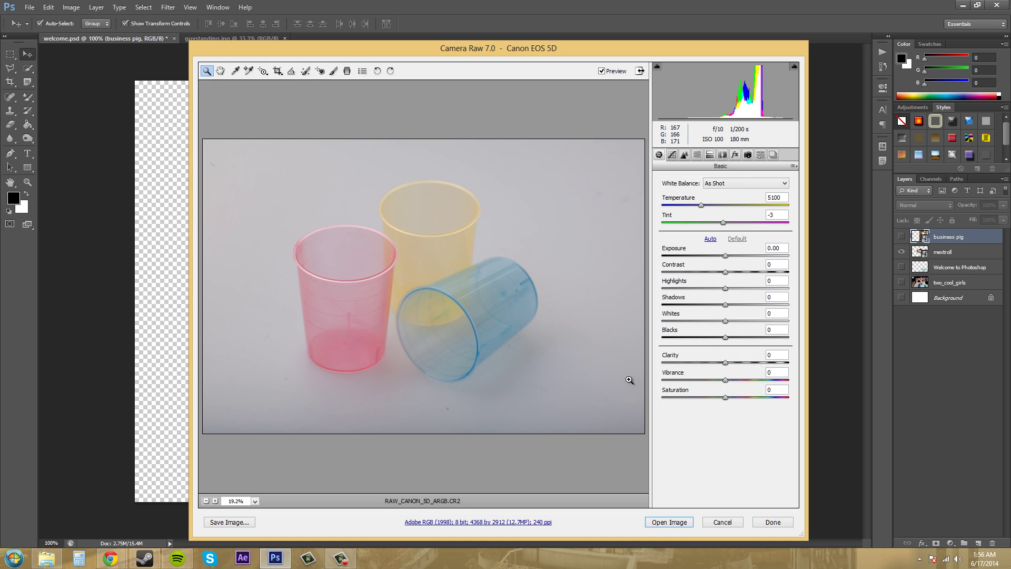
{"action": "left_click_drag", "start_coordinate": [516, 53], "coordinate": [467, 29]}
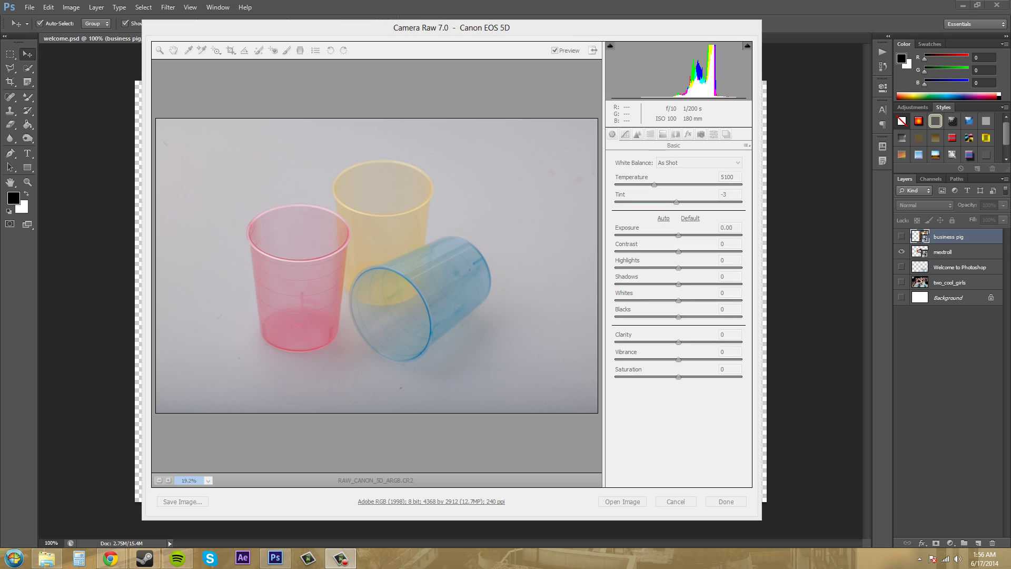
{"action": "left_click", "coordinate": [610, 142]}
{"action": "left_click", "coordinate": [497, 154]}
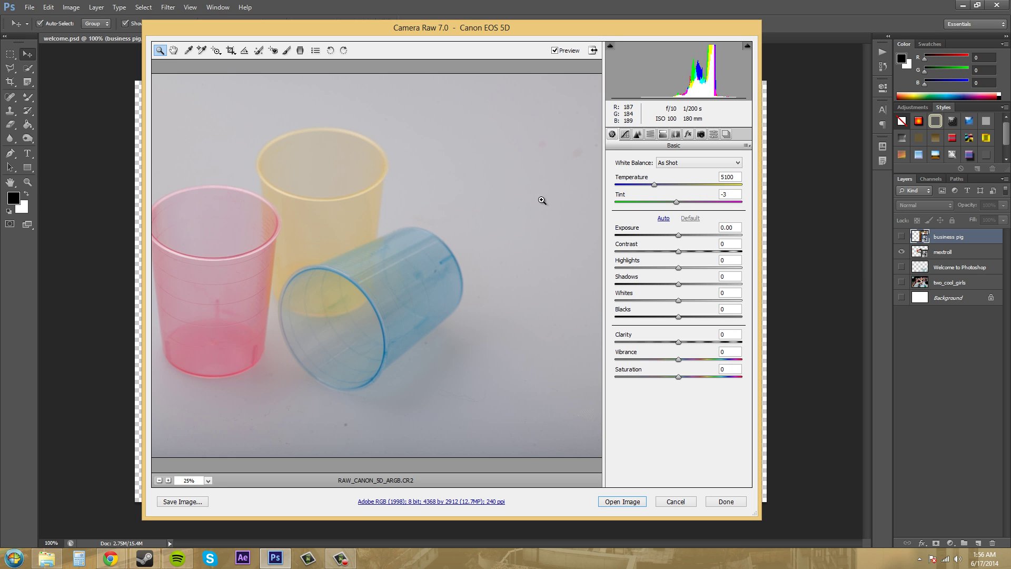
{"action": "key", "text": "alt"}
{"action": "left_click", "coordinate": [333, 224], "text": "alt"}
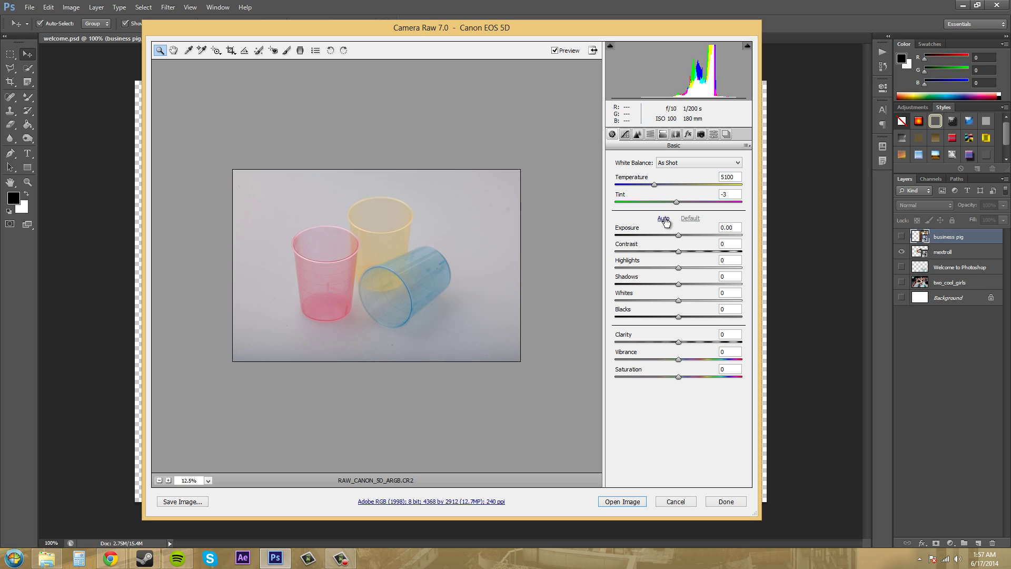
Step: Apply Auto tone (Exposure +0.10, Contrast +5, Whites +61, Blacks −78), reviewing each panel tab
{"action": "left_click", "coordinate": [663, 218]}
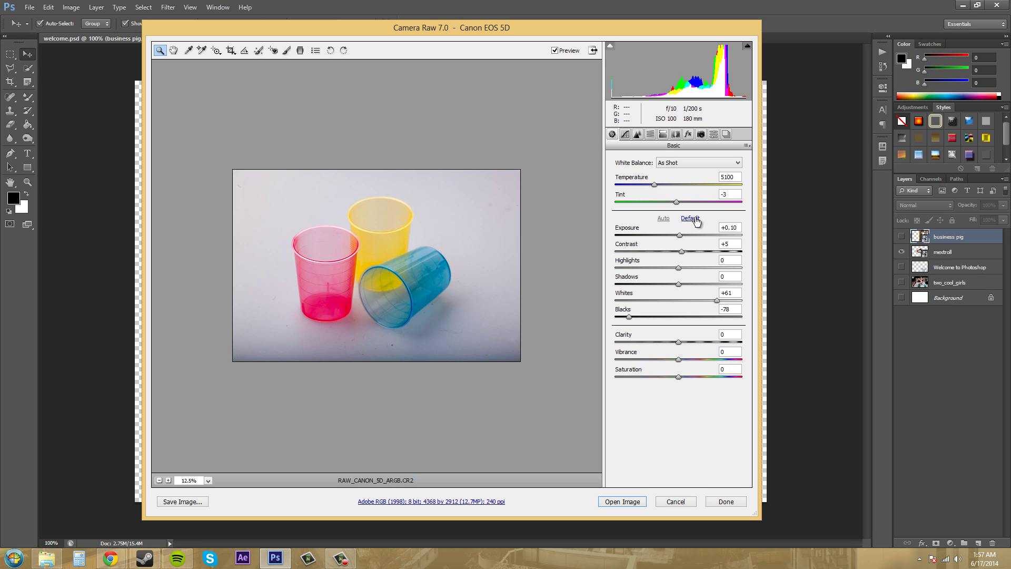
{"action": "left_click", "coordinate": [624, 135]}
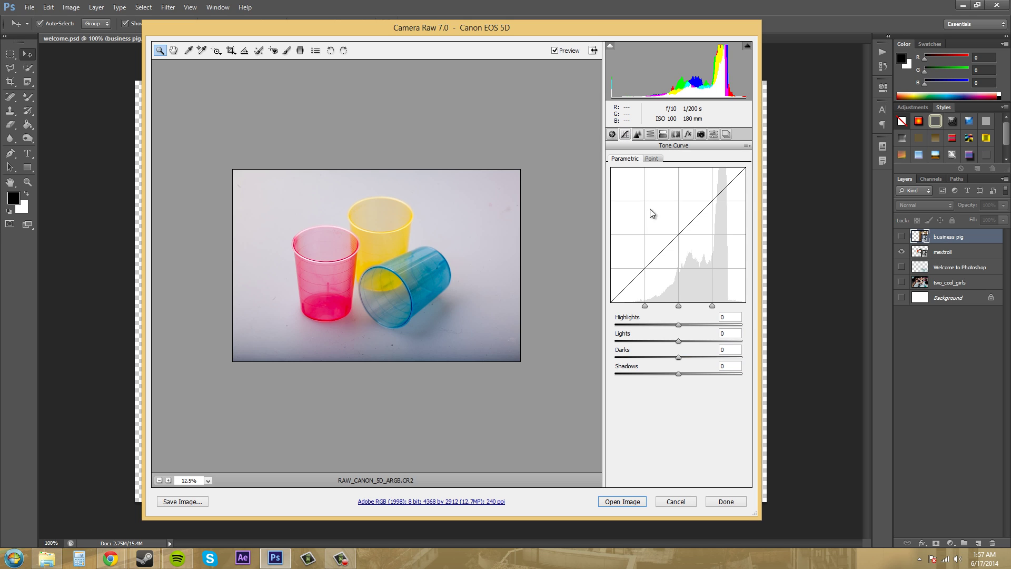
{"action": "left_click", "coordinate": [637, 135]}
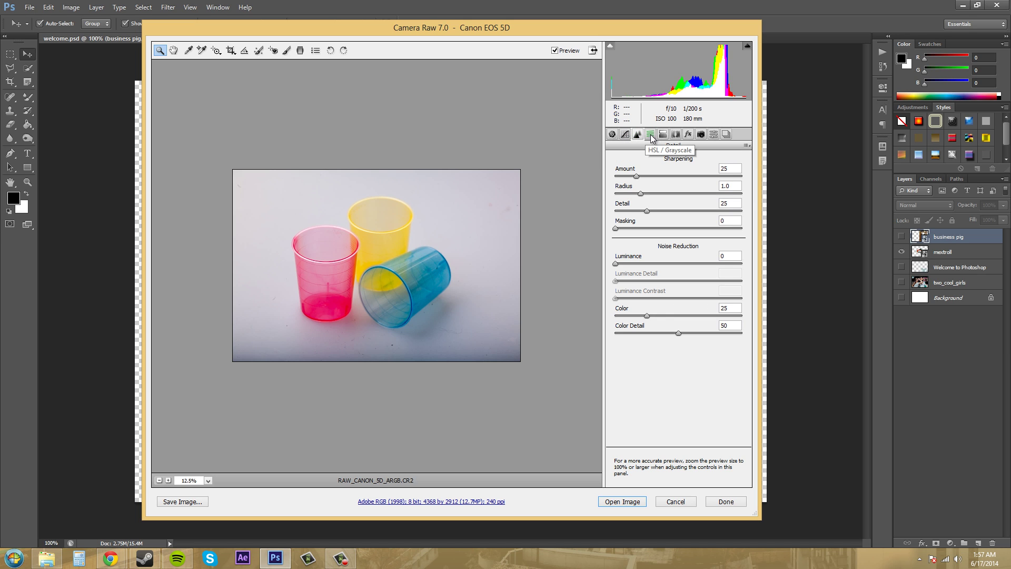
{"action": "left_click", "coordinate": [676, 135]}
{"action": "left_click", "coordinate": [663, 135]}
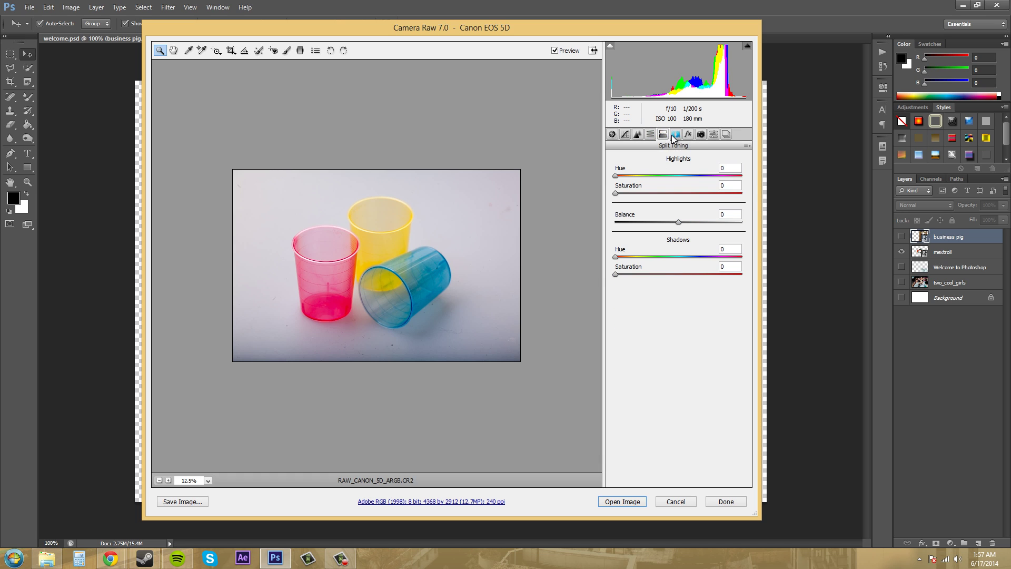
{"action": "left_click", "coordinate": [676, 135]}
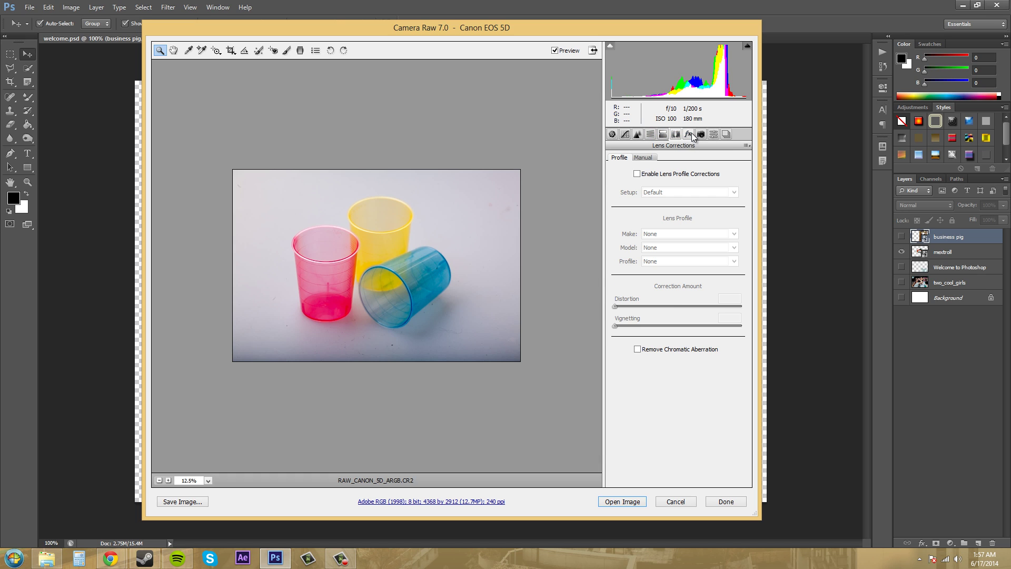
{"action": "left_click", "coordinate": [690, 134]}
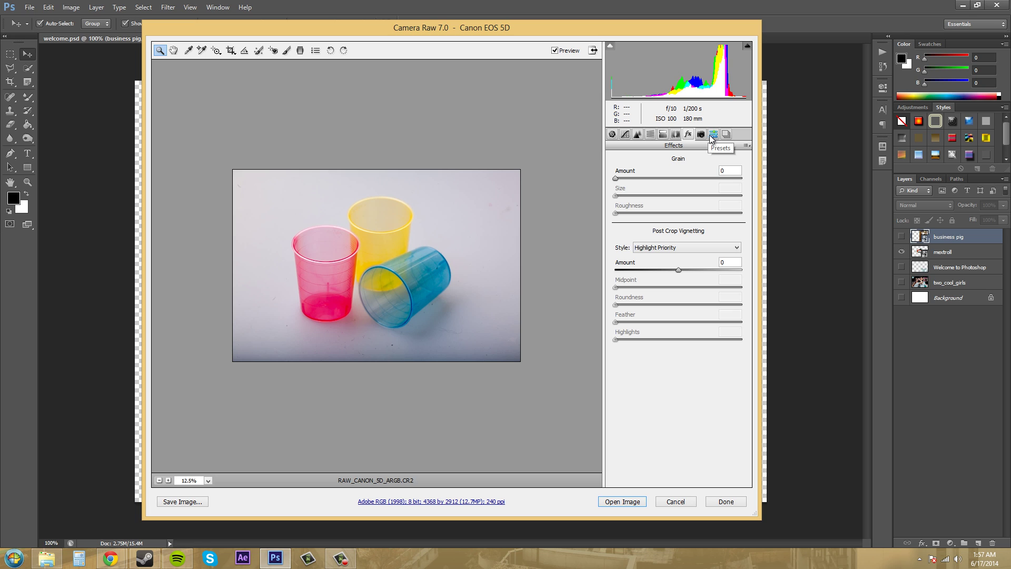
{"action": "left_click", "coordinate": [700, 134]}
{"action": "left_click", "coordinate": [712, 135]}
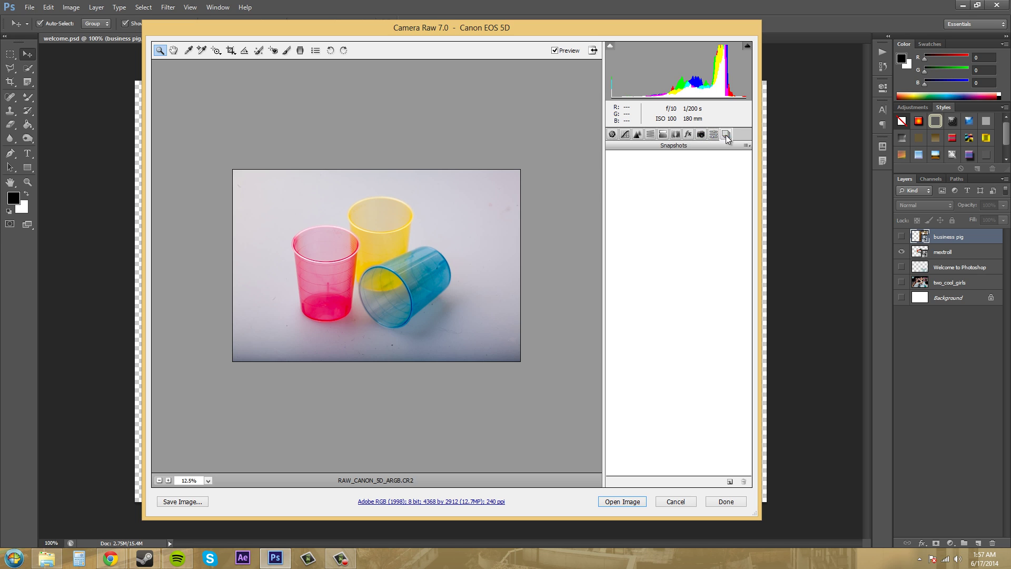
{"action": "left_click", "coordinate": [612, 135]}
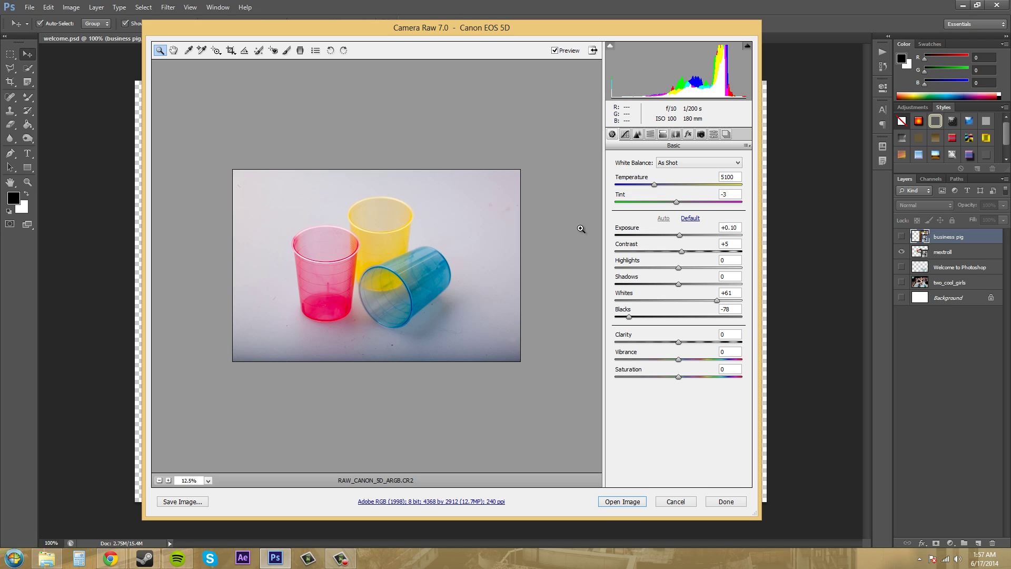
{"action": "left_click", "coordinate": [554, 50]}
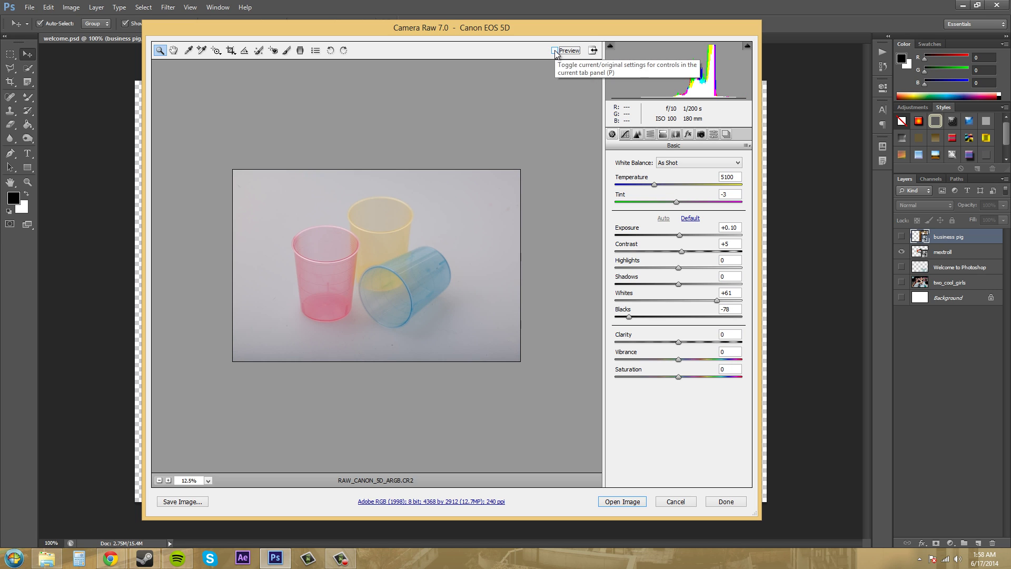
{"action": "left_click", "coordinate": [555, 50]}
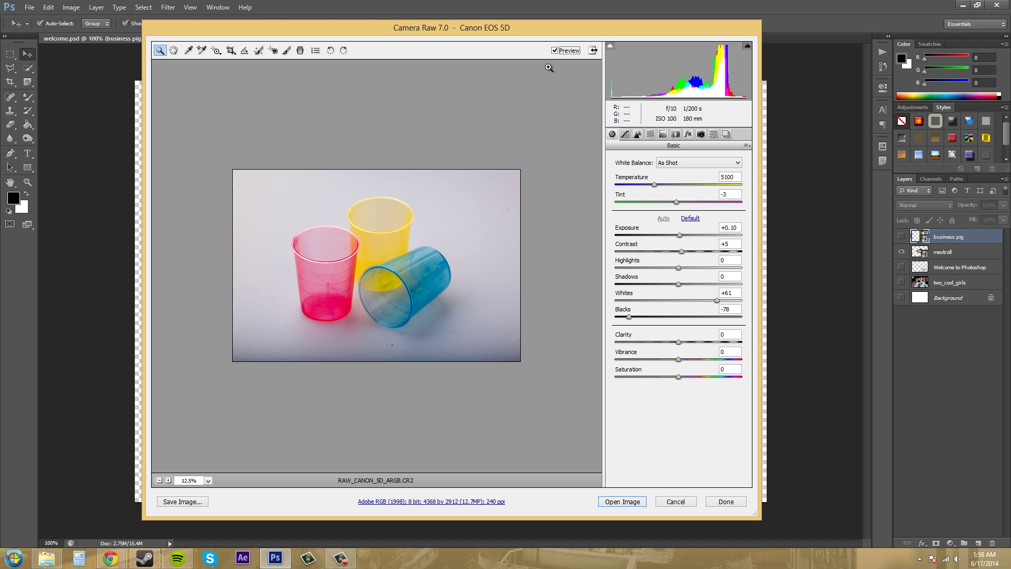
{"action": "left_click", "coordinate": [554, 51]}
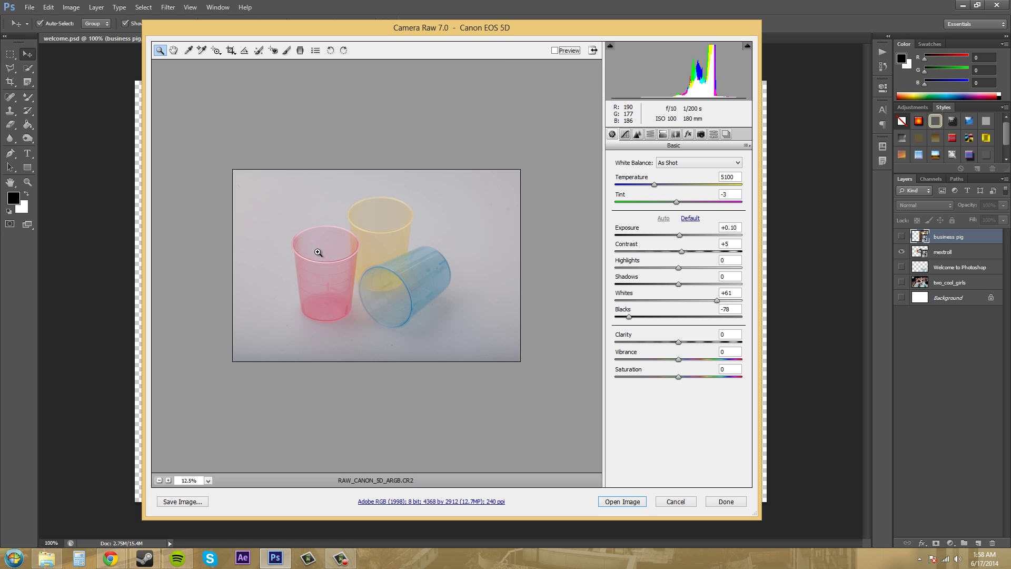
{"action": "left_click", "coordinate": [558, 51]}
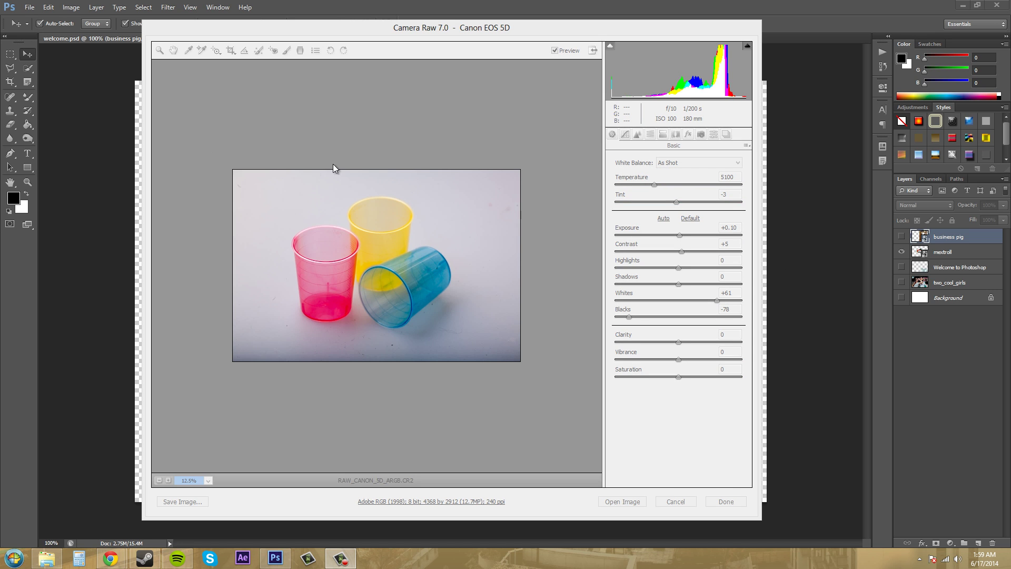
Step: Zoom the Camera Raw preview in to 25% and pan around the cups
{"action": "key", "text": "ctrl+plus"}
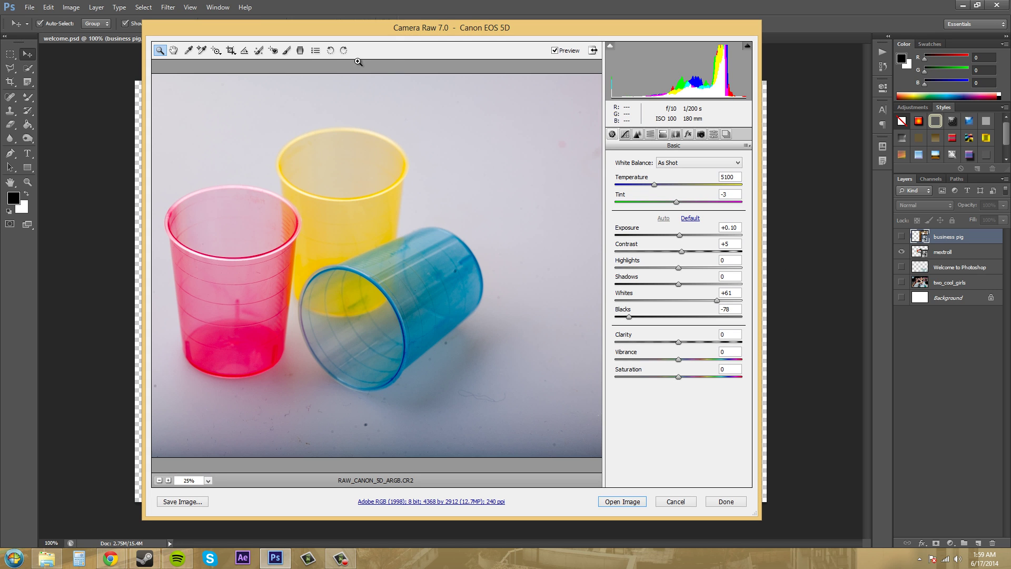
{"action": "left_click", "coordinate": [308, 193], "text": "alt"}
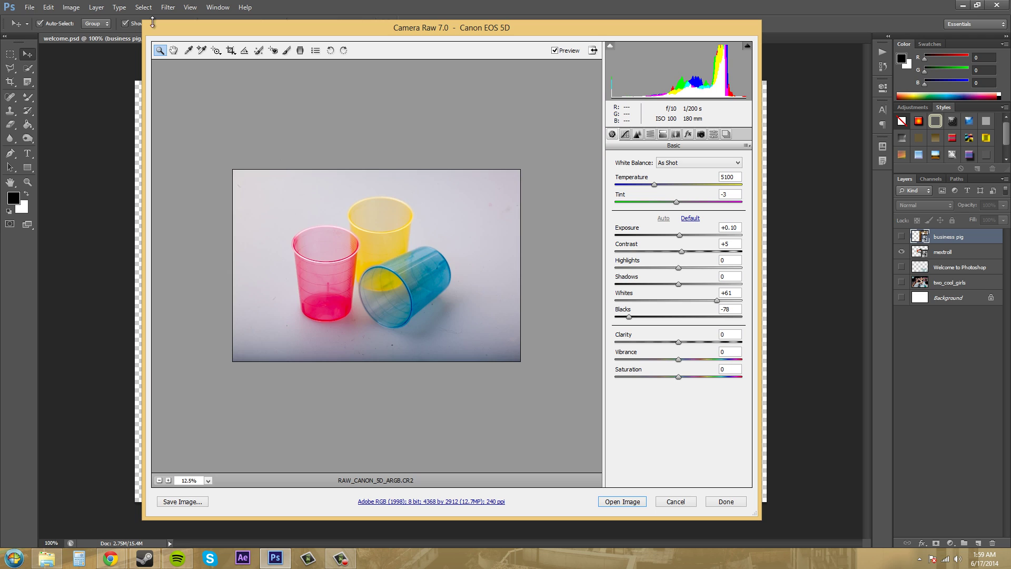
{"action": "left_click", "coordinate": [174, 51]}
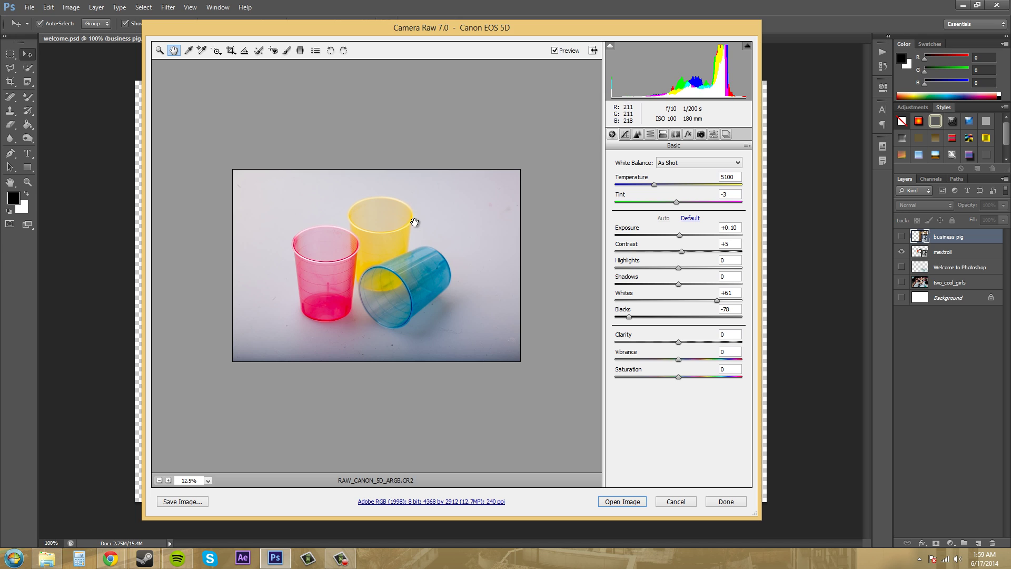
{"action": "left_click", "coordinate": [160, 50]}
{"action": "left_click", "coordinate": [391, 255]}
{"action": "left_click", "coordinate": [174, 50]}
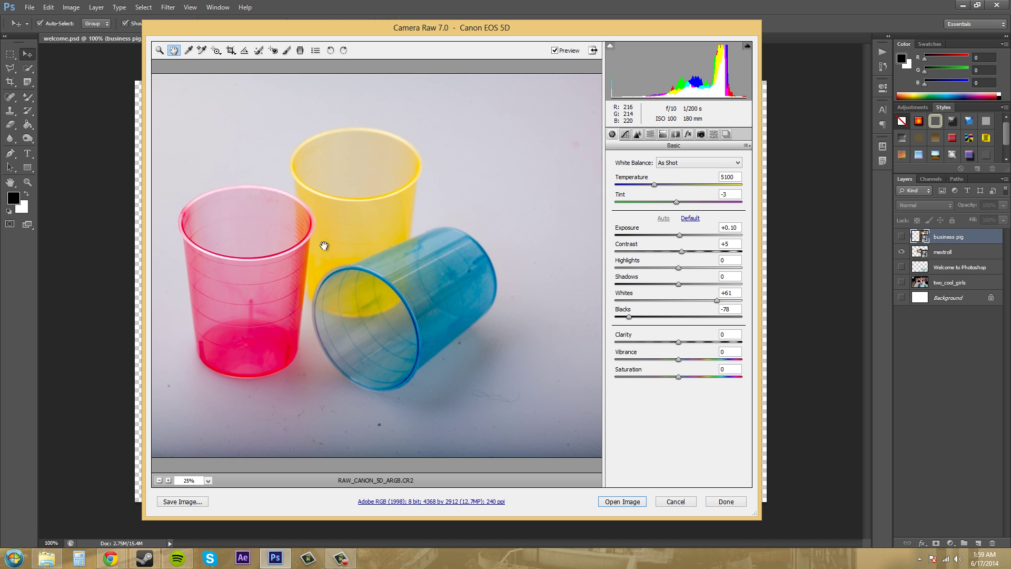
{"action": "mouse_move", "coordinate": [329, 252]}
{"action": "left_mouse_down"}
{"action": "mouse_move", "coordinate": [299, 232]}
{"action": "mouse_move", "coordinate": [366, 272]}
{"action": "mouse_move", "coordinate": [189, 68]}
{"action": "left_mouse_up"}
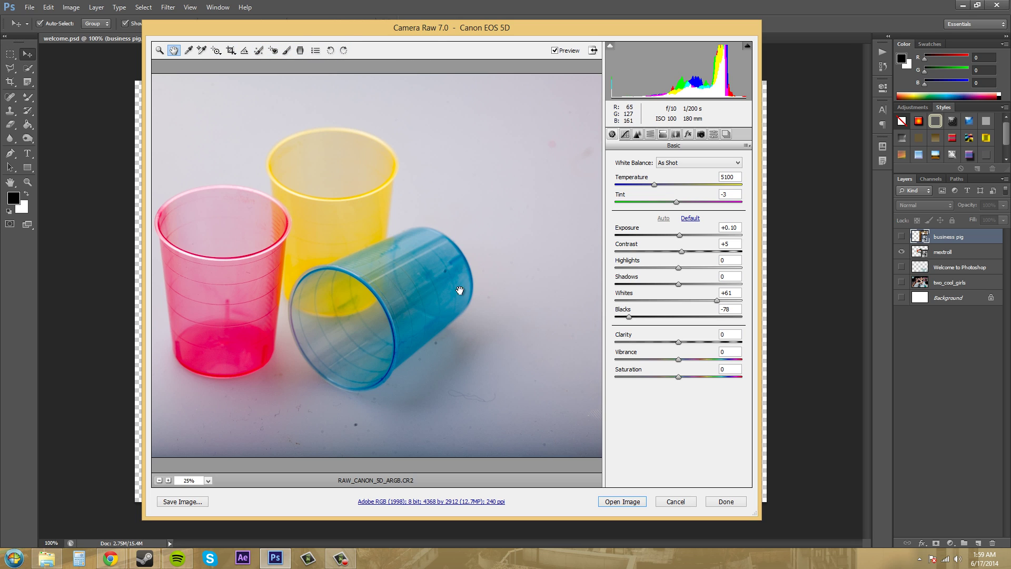
Step: Reset the preview zoom to Fit in View so the whole photo shows
{"action": "left_click", "coordinate": [159, 480]}
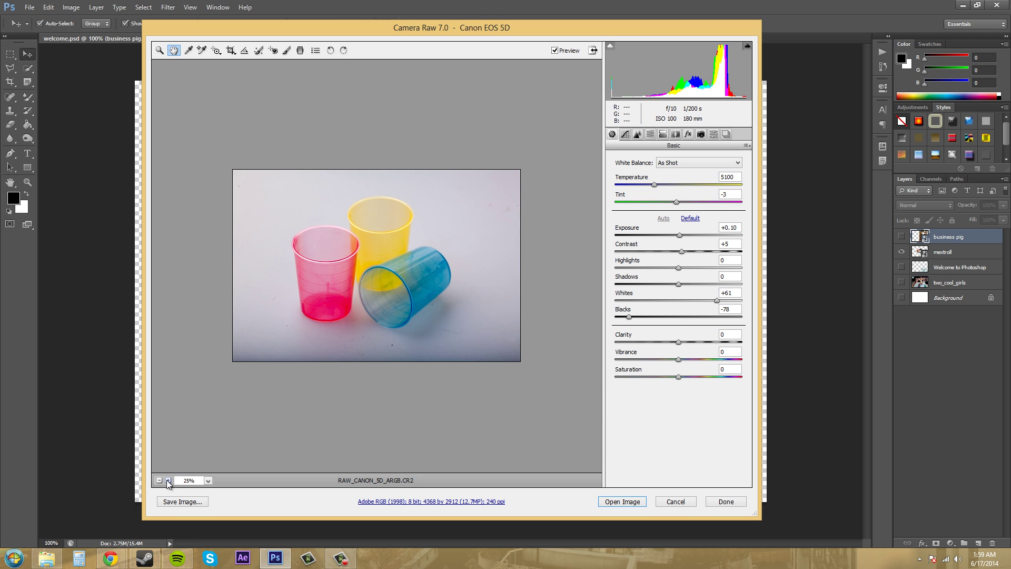
{"action": "left_click", "coordinate": [168, 480]}
{"action": "left_click", "coordinate": [168, 480]}
{"action": "left_click", "coordinate": [208, 480]}
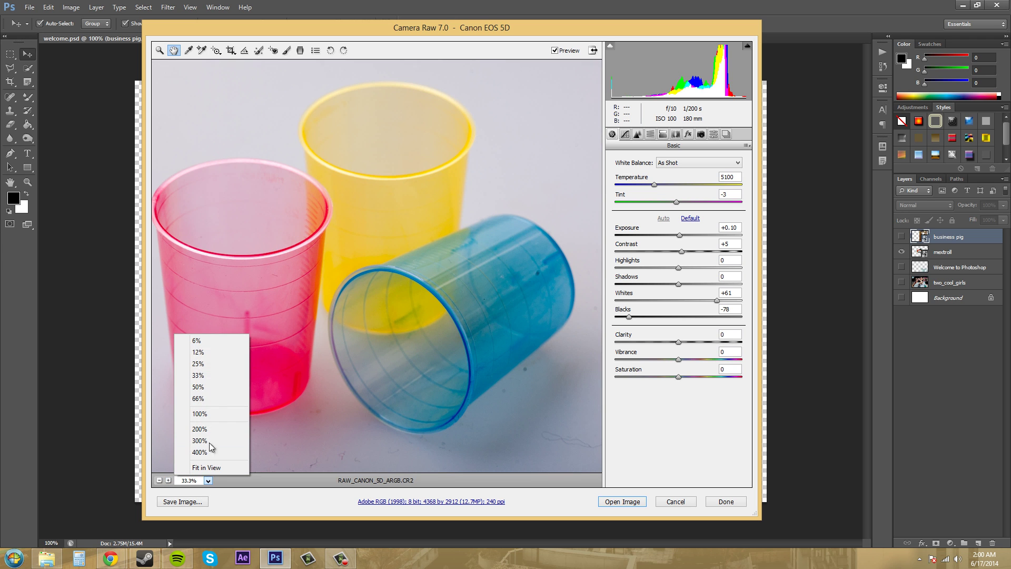
{"action": "left_click", "coordinate": [213, 467]}
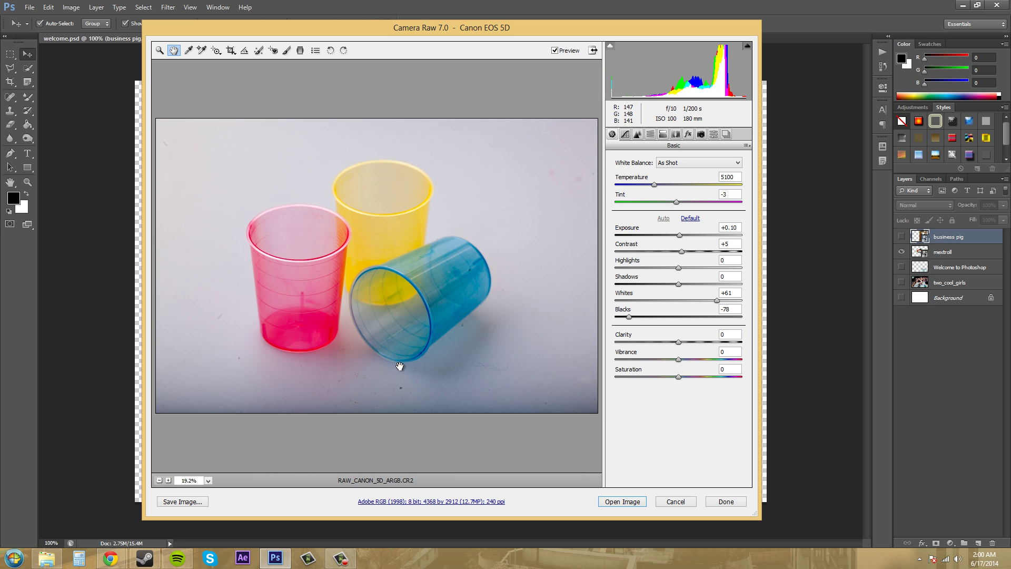
{"action": "key", "text": "alt+Tab"}
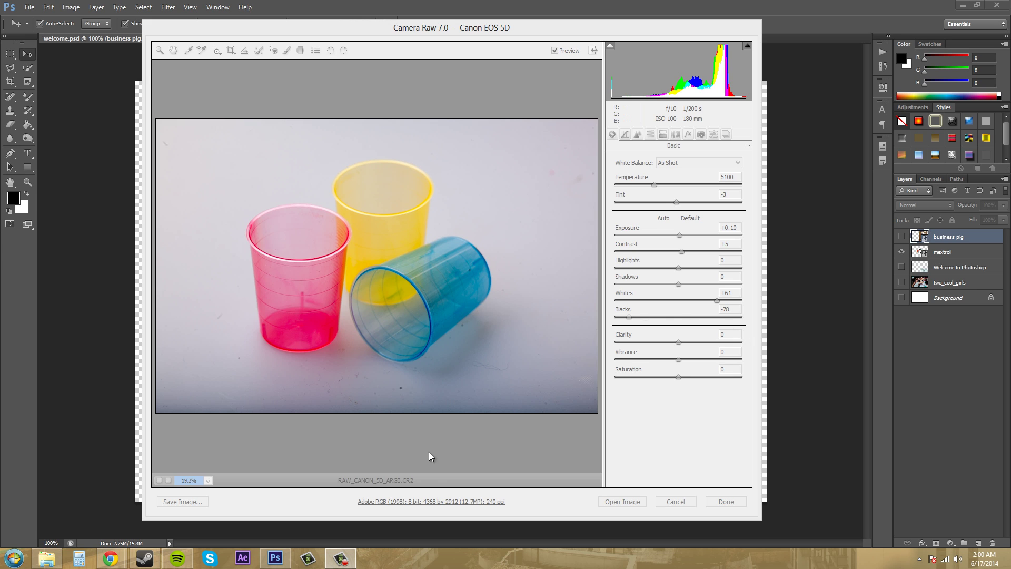
{"action": "left_click", "coordinate": [314, 501]}
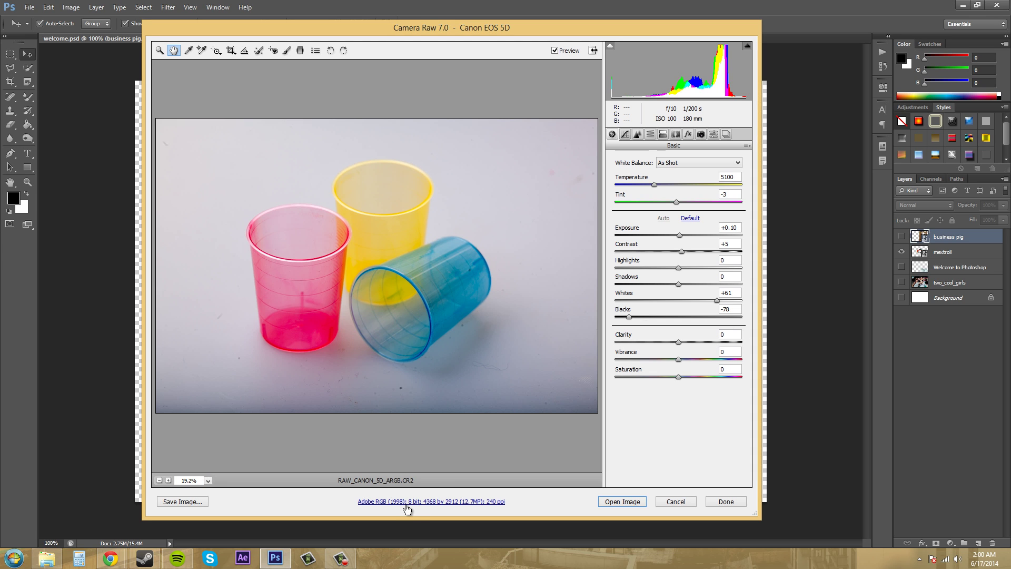
{"action": "left_click", "coordinate": [451, 503]}
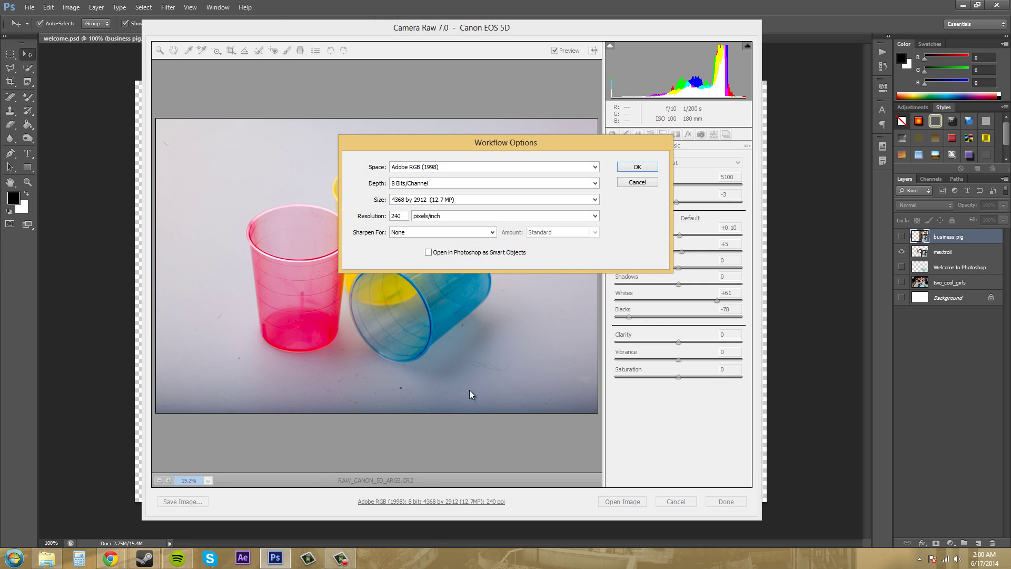
{"action": "left_click", "coordinate": [501, 167]}
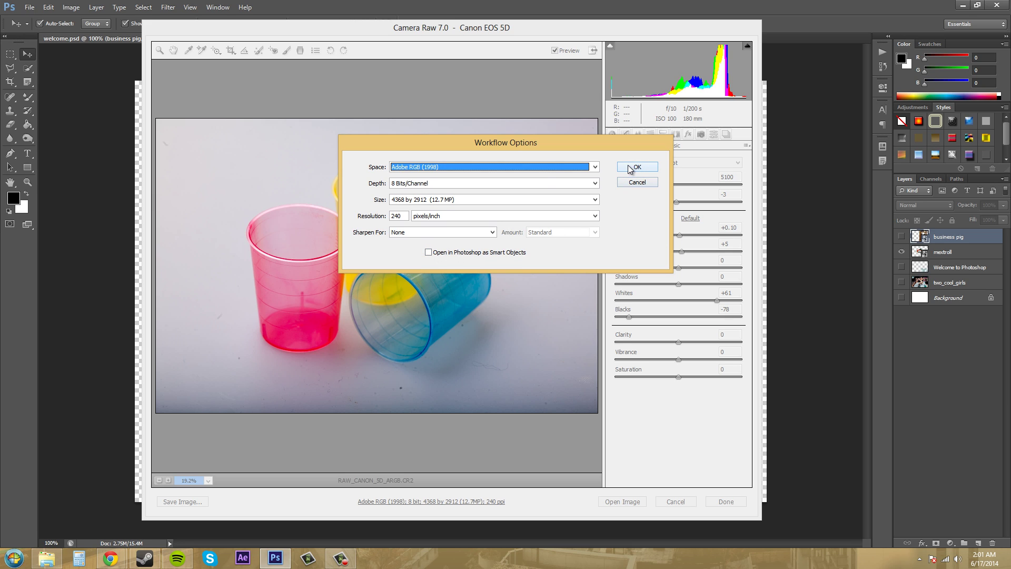
{"action": "left_click", "coordinate": [538, 183]}
{"action": "left_click", "coordinate": [538, 180]}
{"action": "left_click", "coordinate": [488, 200]}
{"action": "left_click", "coordinate": [497, 199]}
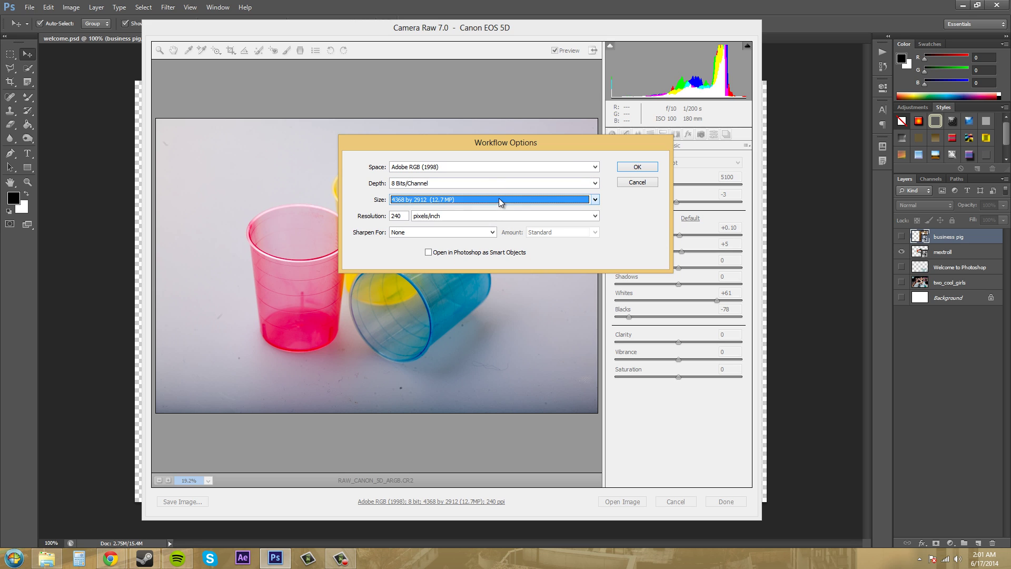
{"action": "left_click", "coordinate": [636, 170]}
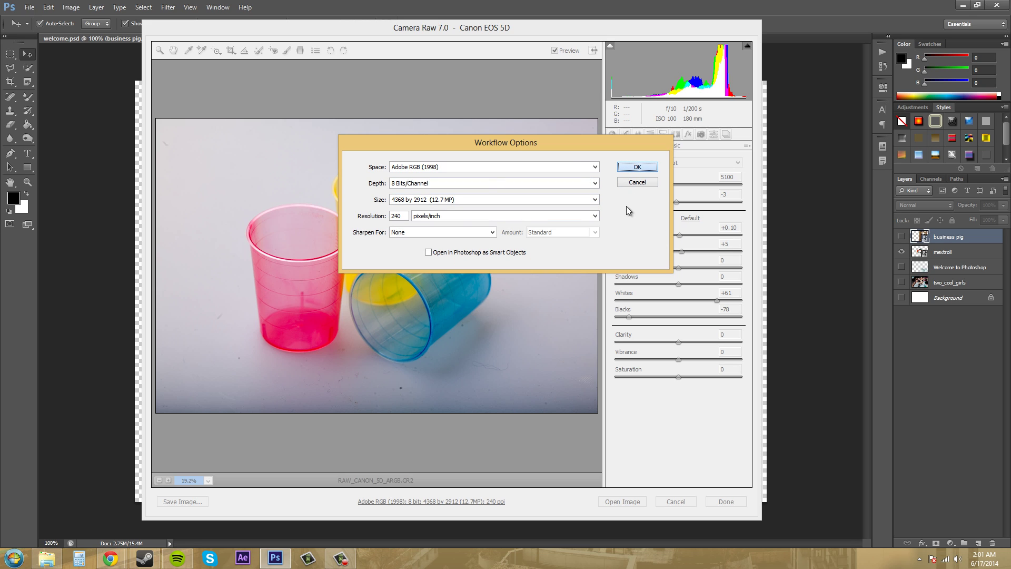
{"action": "left_click", "coordinate": [635, 181]}
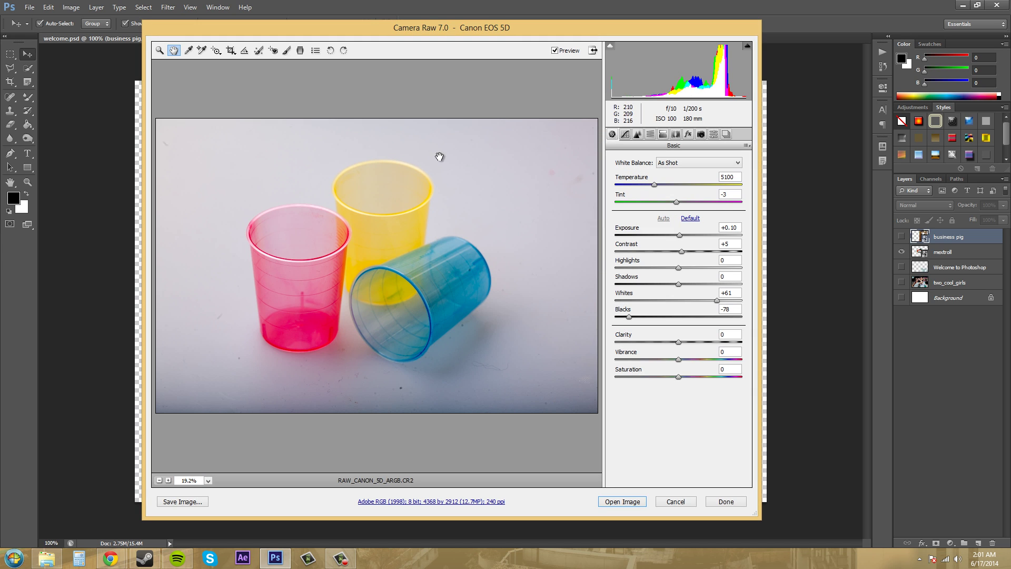
{"action": "left_click", "coordinate": [747, 146]}
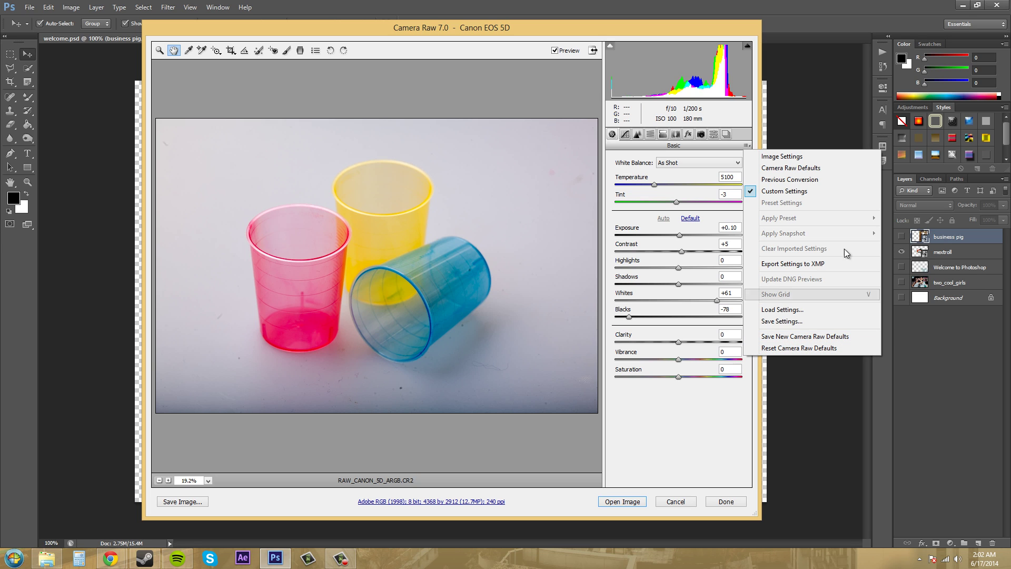
{"action": "left_click", "coordinate": [662, 407]}
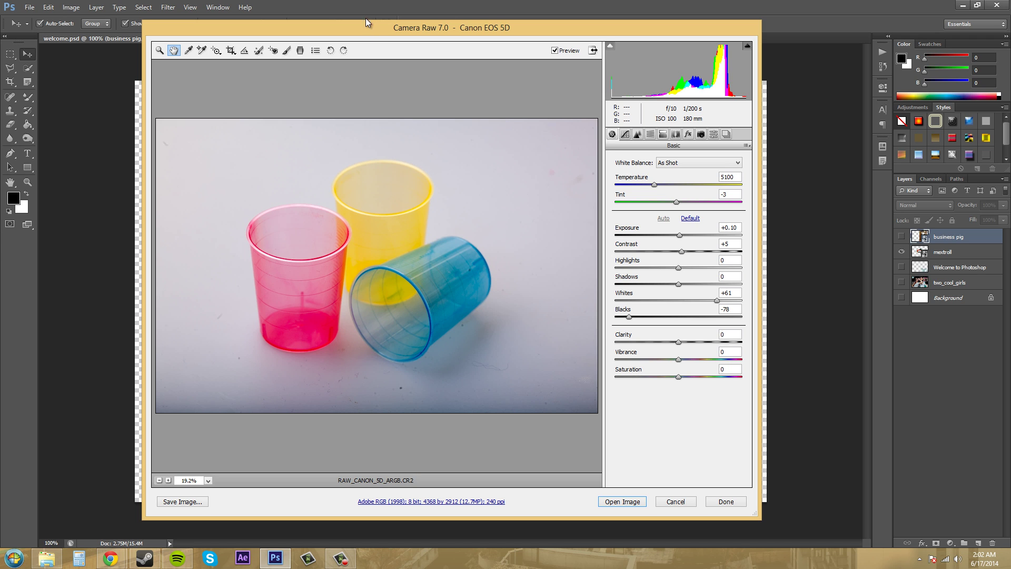
Step: Save a Digital Negative (.dng) copy alongside the original raw file
{"action": "left_click_drag", "start_coordinate": [409, 36], "coordinate": [474, 43]}
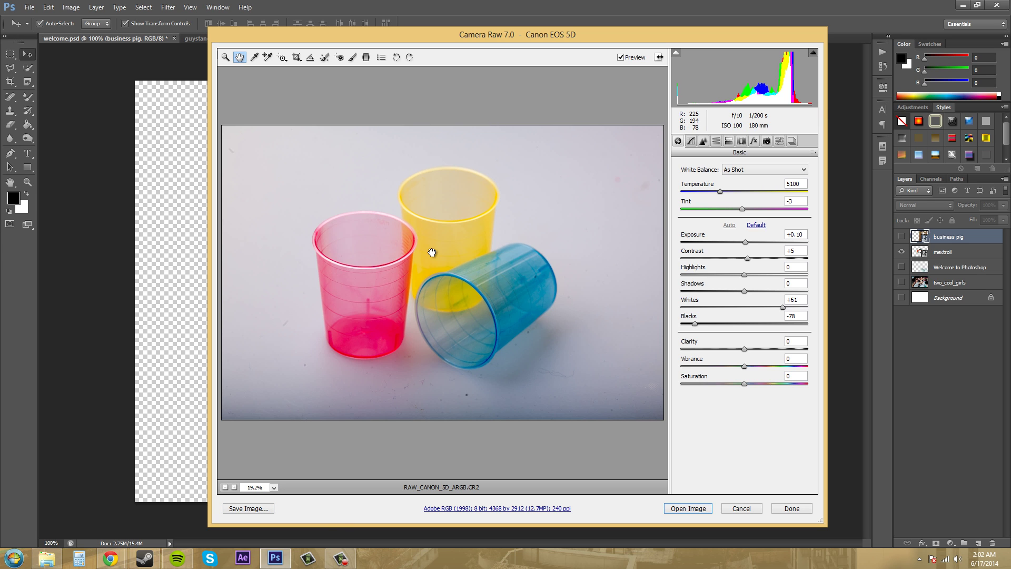
{"action": "left_click", "coordinate": [254, 508]}
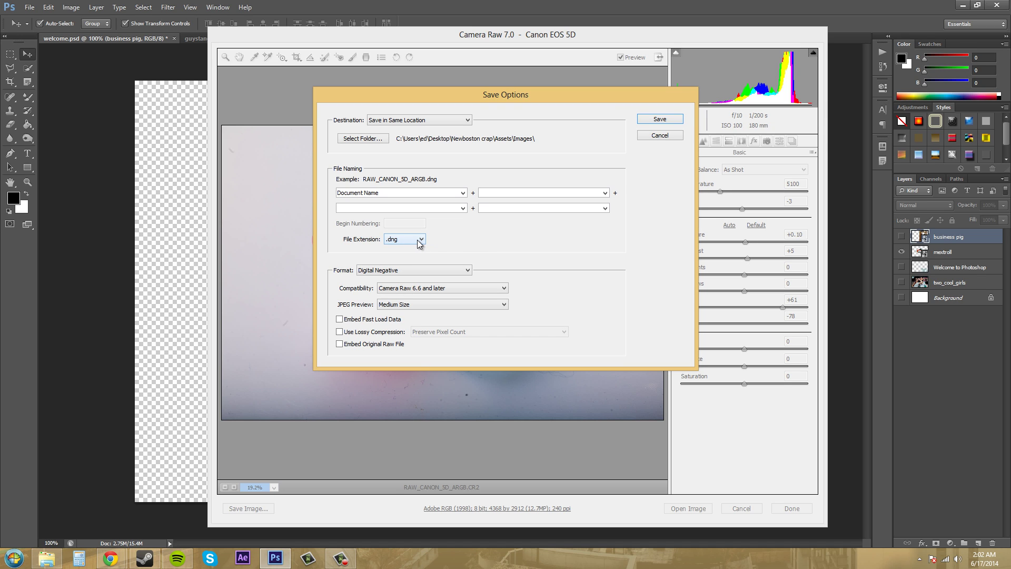
{"action": "left_click", "coordinate": [420, 241]}
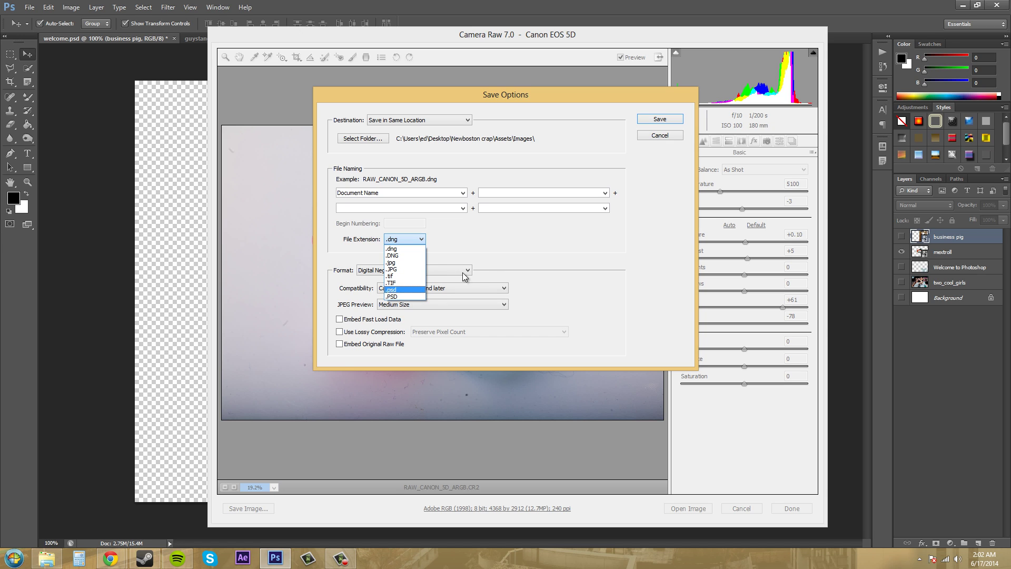
{"action": "left_click", "coordinate": [560, 243]}
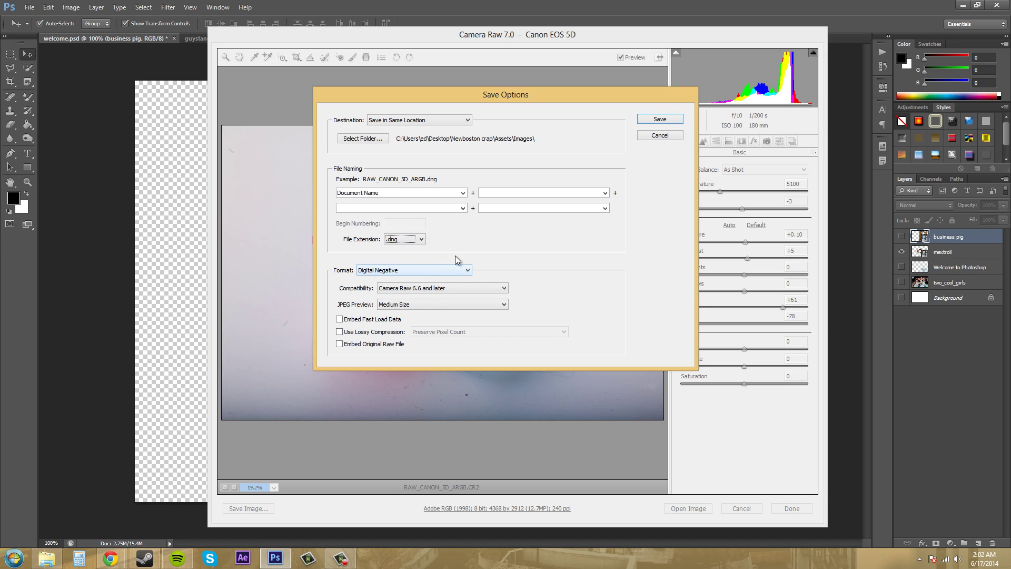
{"action": "left_click", "coordinate": [450, 270]}
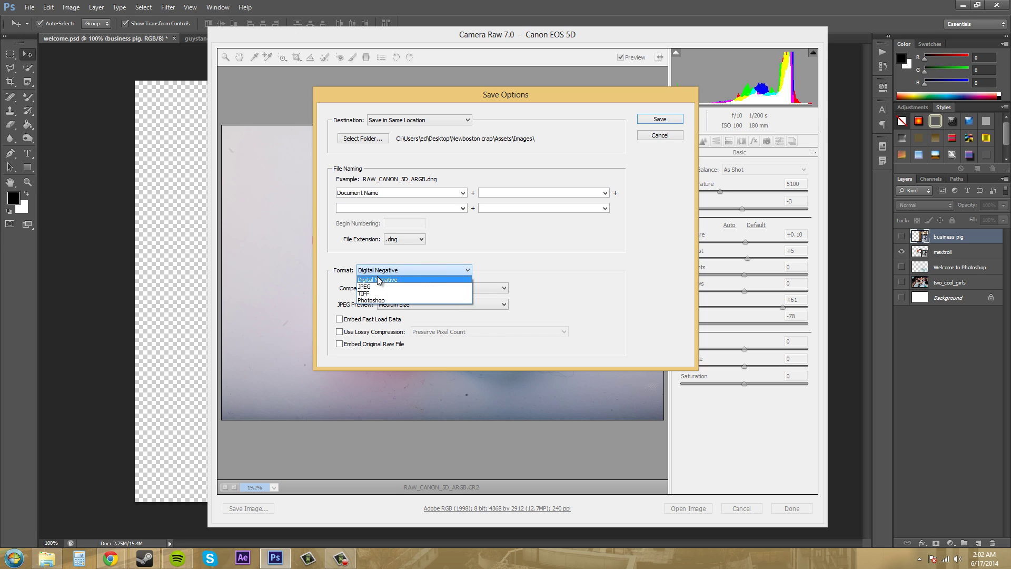
{"action": "left_click", "coordinate": [584, 264]}
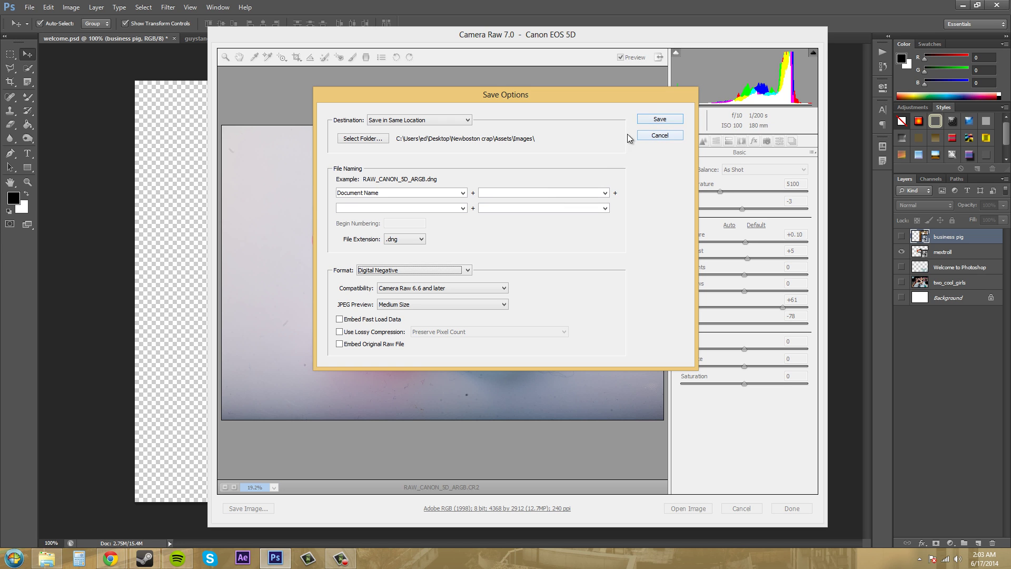
{"action": "left_click", "coordinate": [658, 119]}
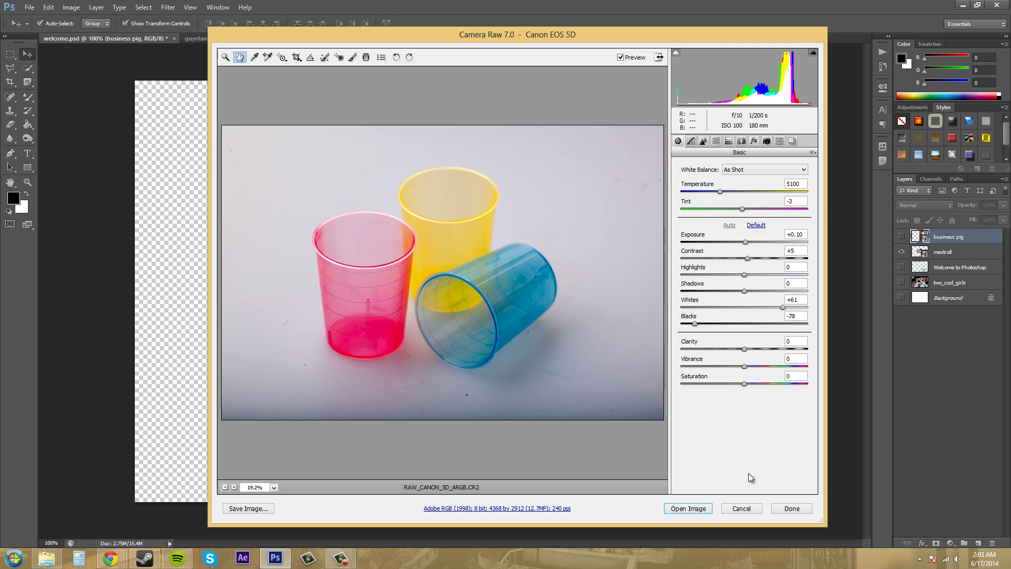
Step: Open the auto-toned cups photo from Camera Raw as a new Photoshop document
{"action": "left_click", "coordinate": [685, 508]}
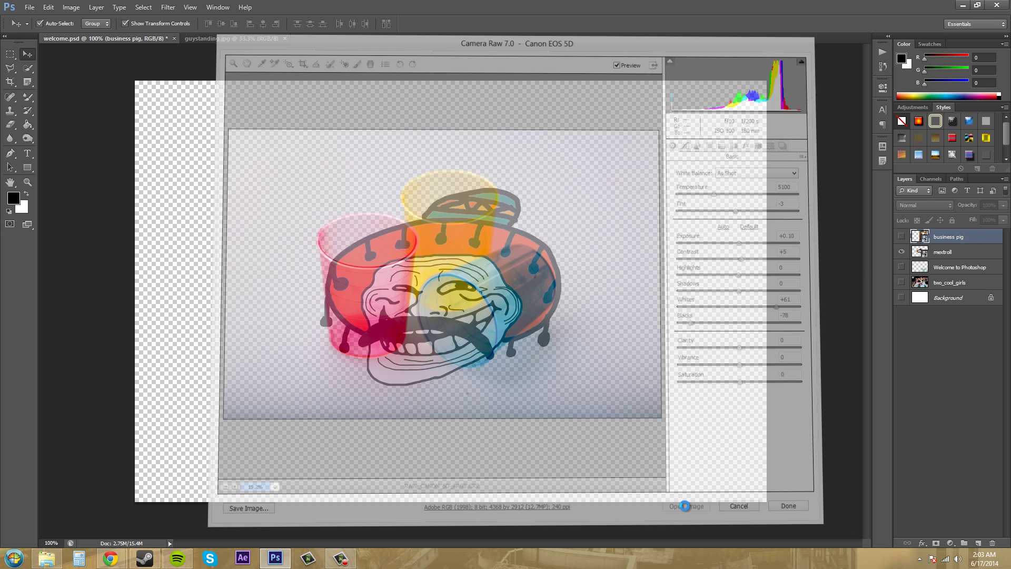